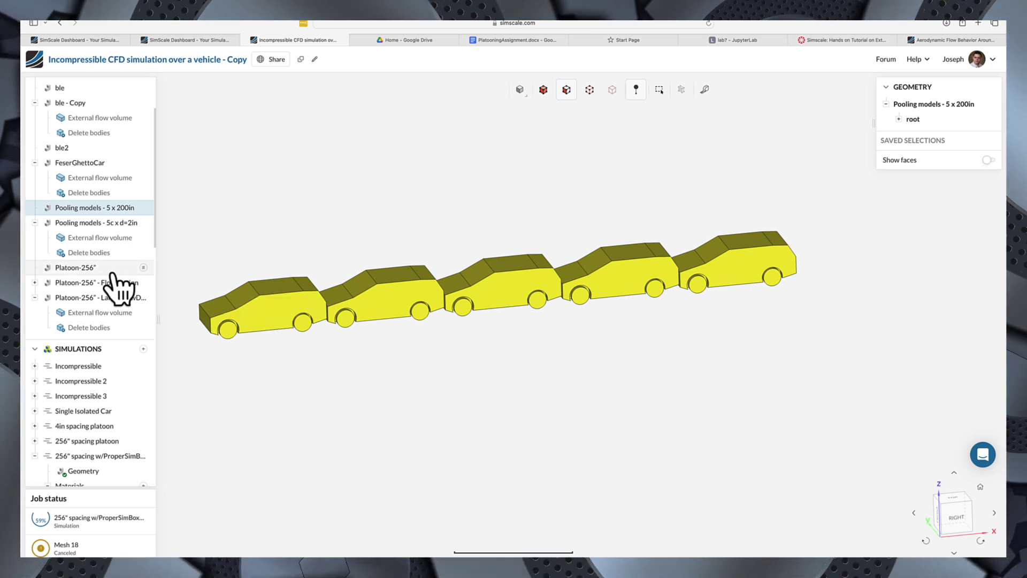
- Open the Edit CAD panel for 'Pooling models - 5 x 200in' and zoom to view the five cars
scroll(92, 259, down, 2)
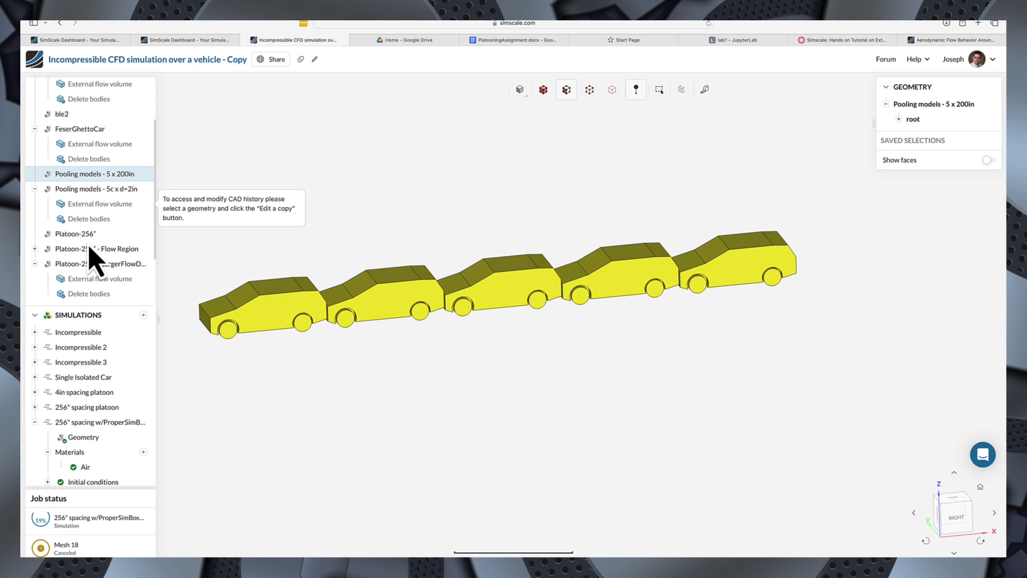
scroll(90, 258, up, 3)
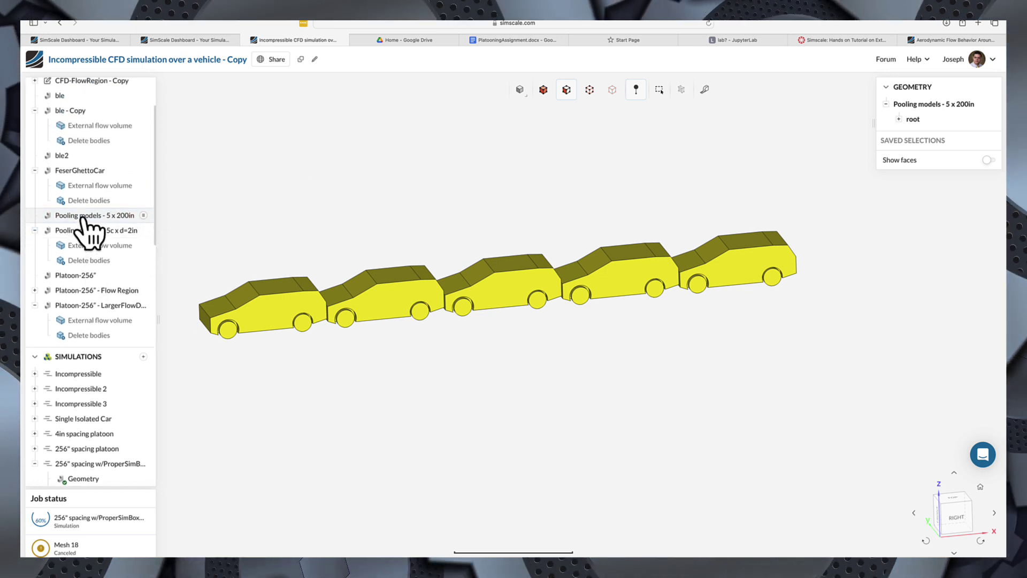
click(87, 217)
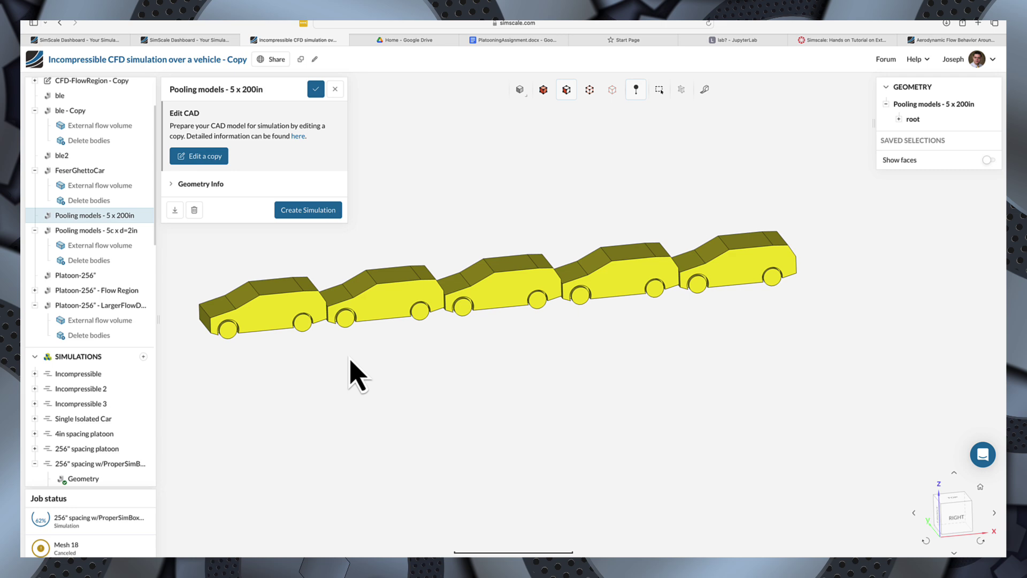
scroll(337, 357, up, 10)
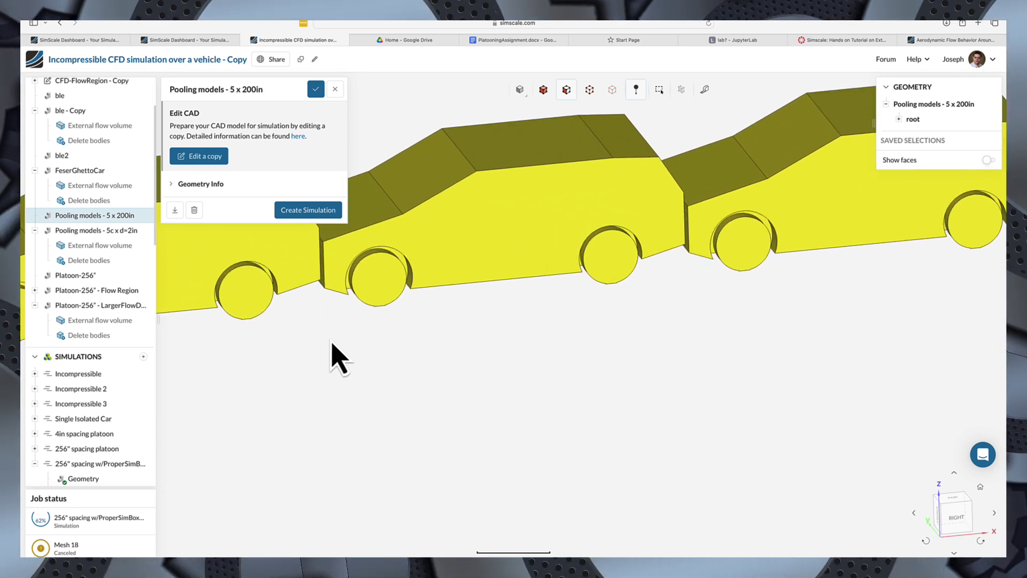
scroll(337, 358, down, 10)
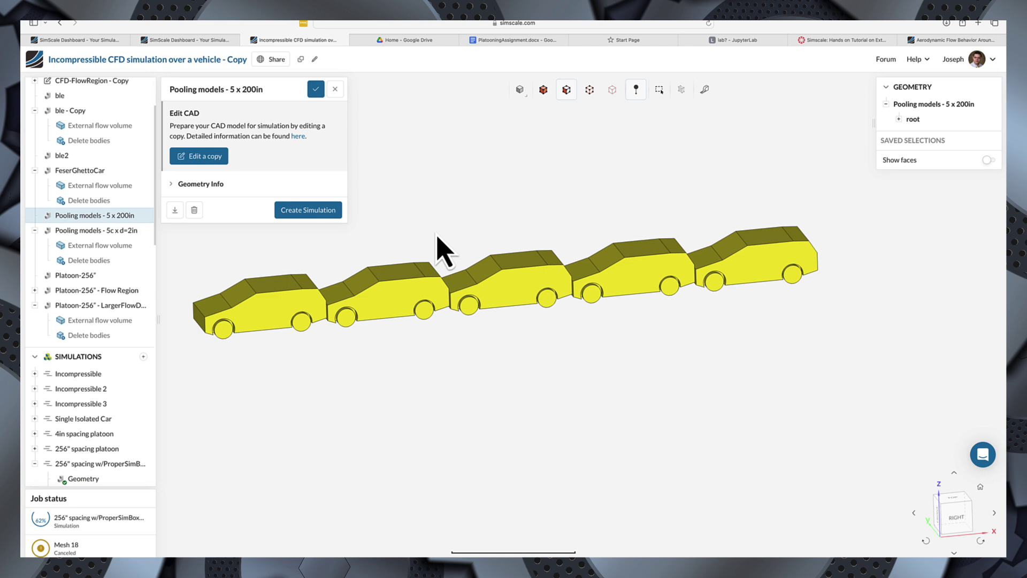
- Make an editable copy and start an external flow volume box with X min -9 and X max 27
click(199, 156)
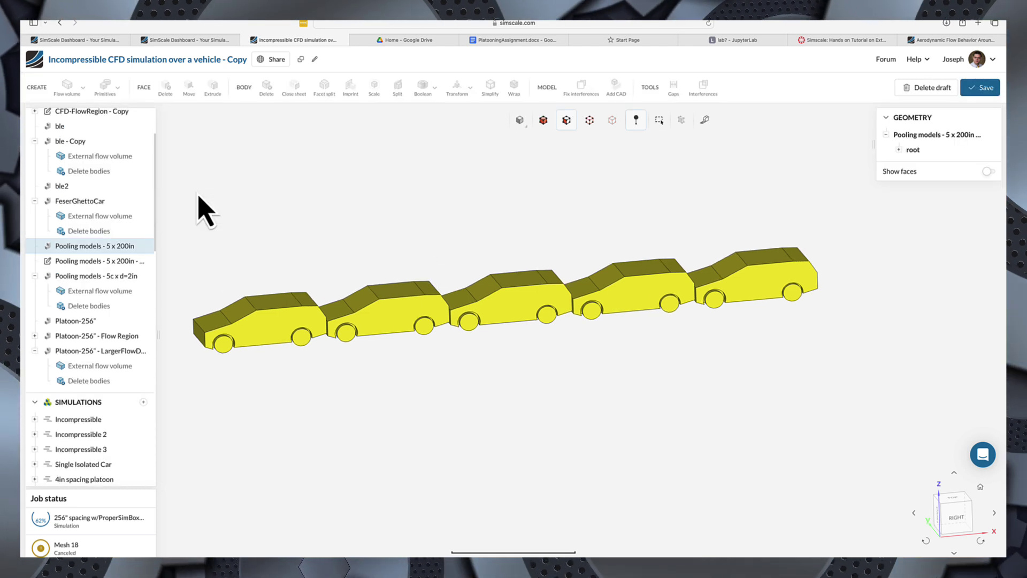
click(75, 90)
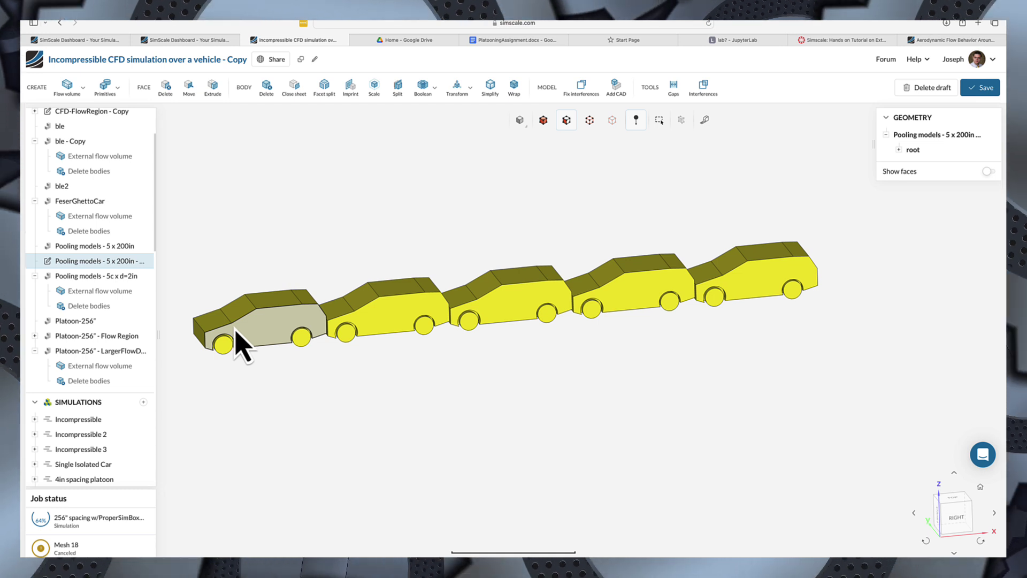
click(67, 88)
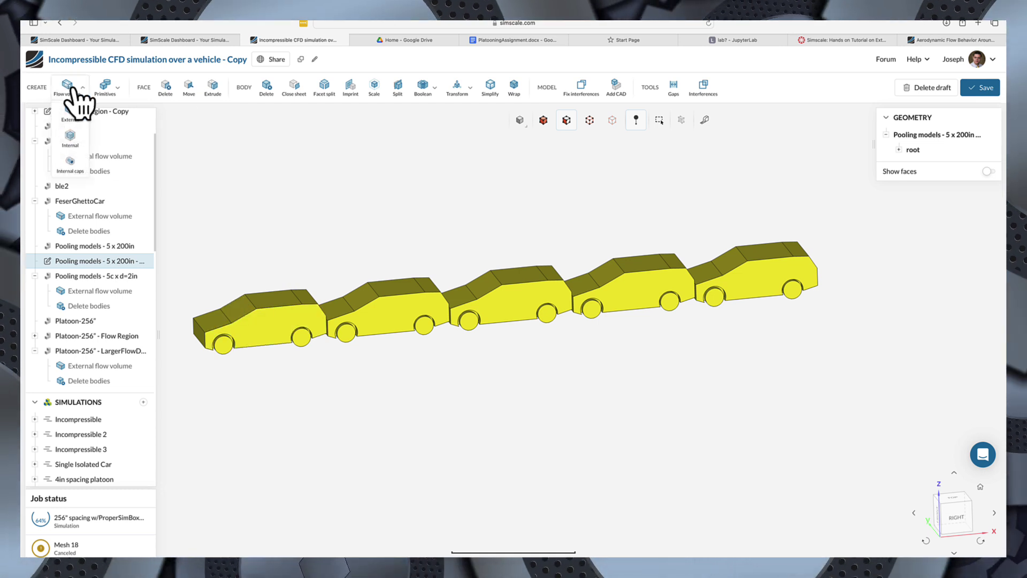
click(69, 111)
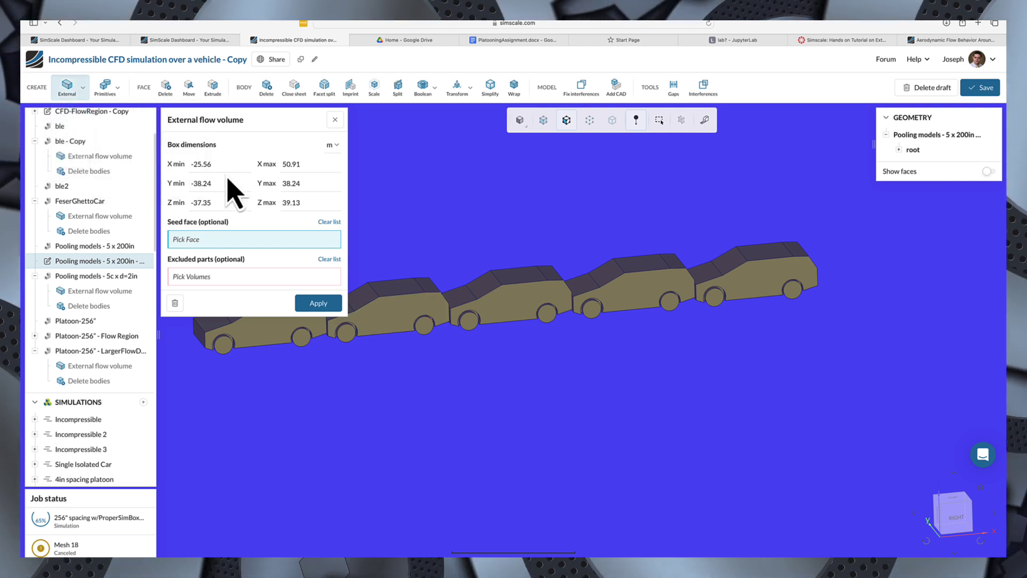
double_click(214, 163)
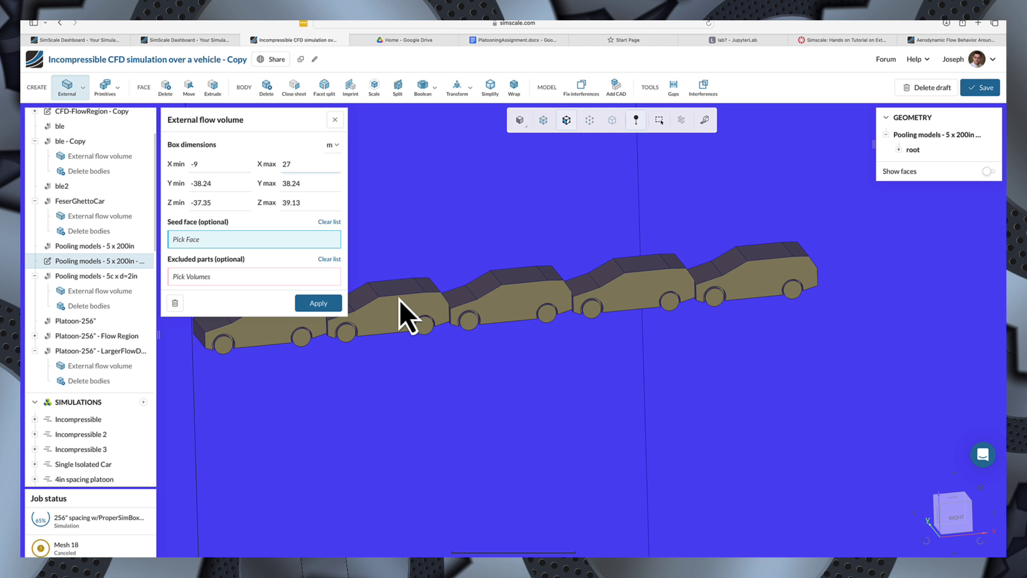
scroll(491, 340, down, 5)
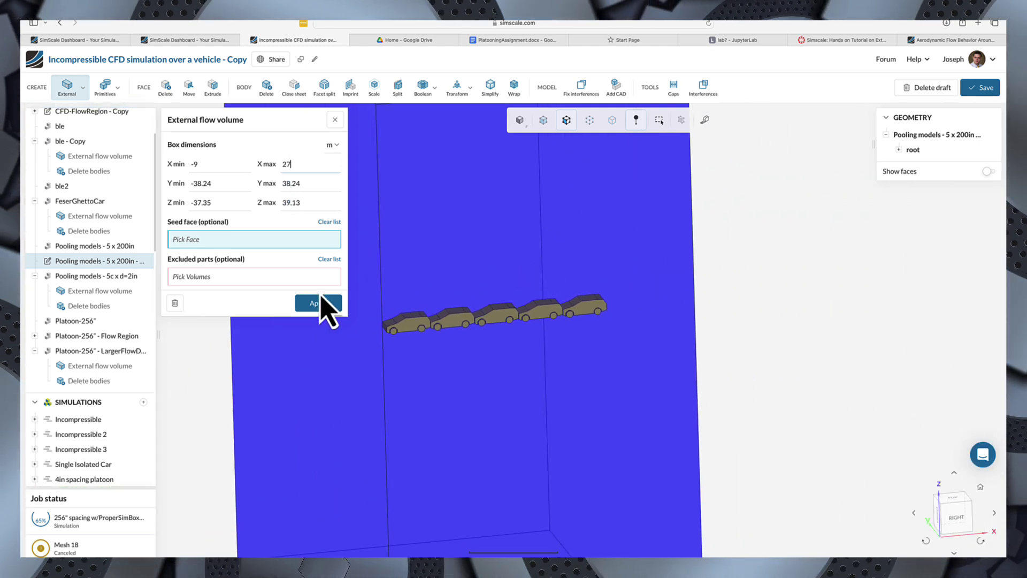
- Set the flow box to Y min 0, Y max 10.8, Z min 0 and Z max 10
click(224, 185)
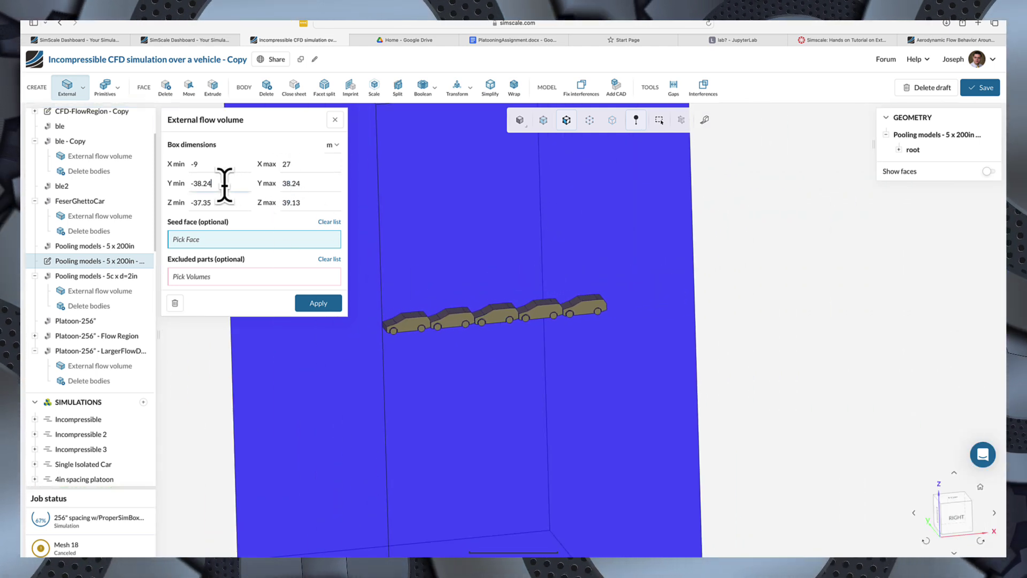
key(BackSpace)
key(BackSpace)
key(BackSpace)
key(BackSpace)
key(BackSpace)
key(BackSpace)
text(0)
key(Tab)
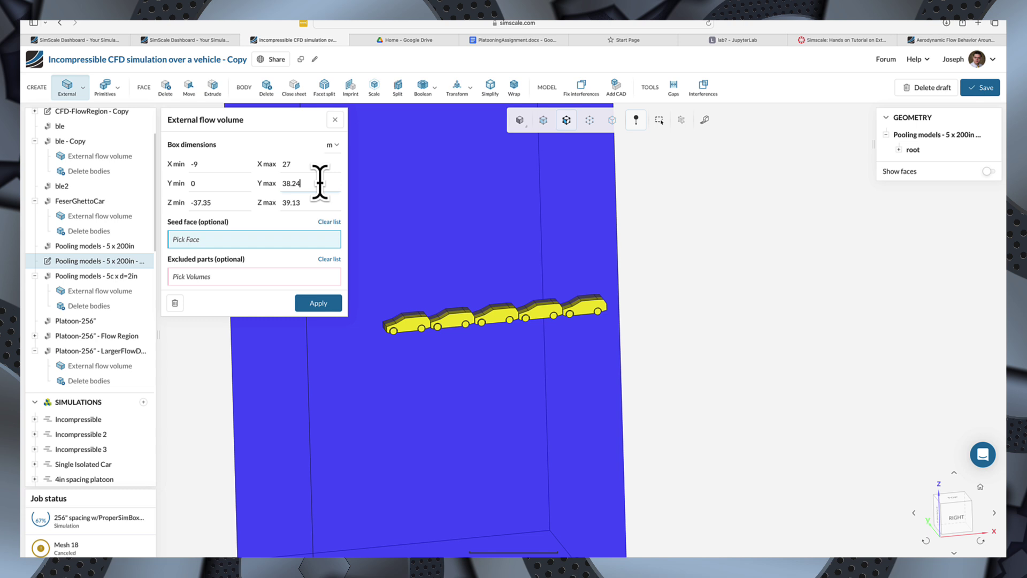
double_click(294, 183)
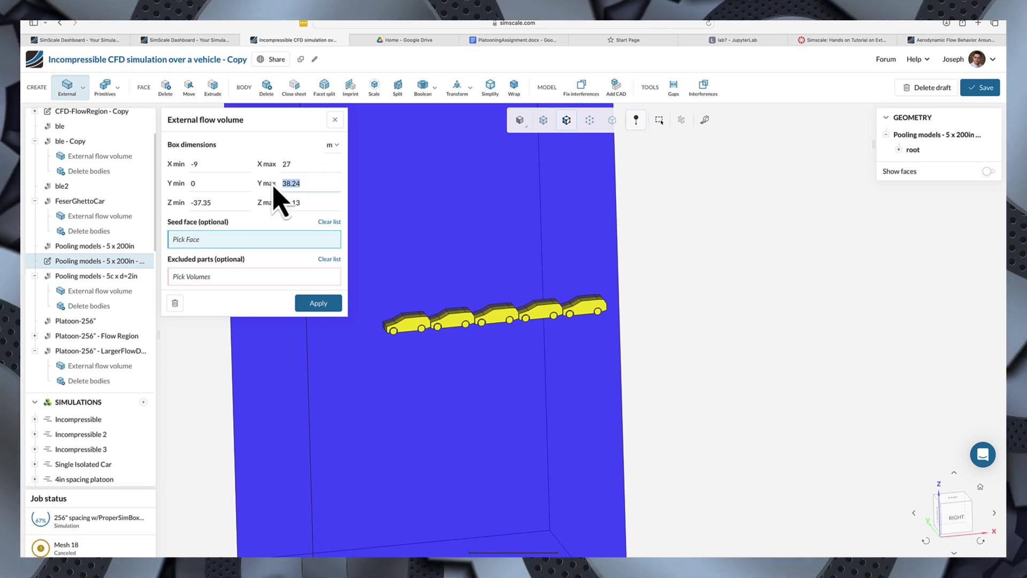
text(10.8)
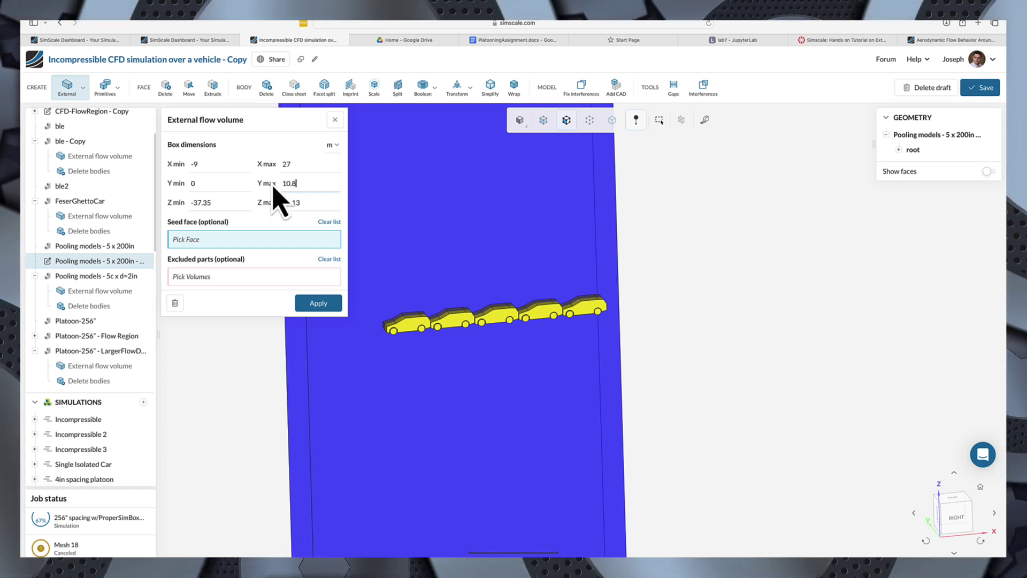
double_click(209, 202)
key(ctrl+a)
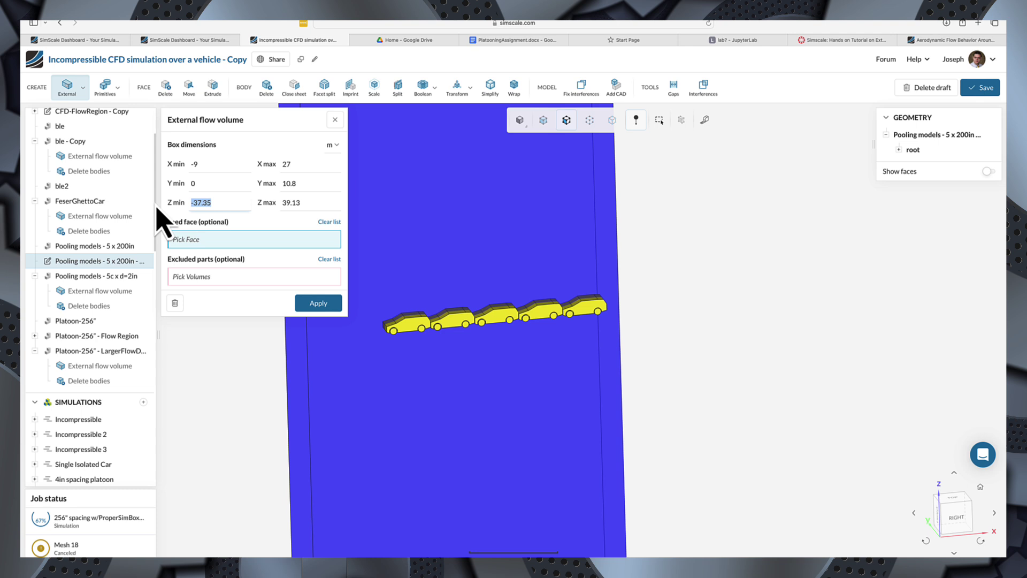
text(0)
key(Tab)
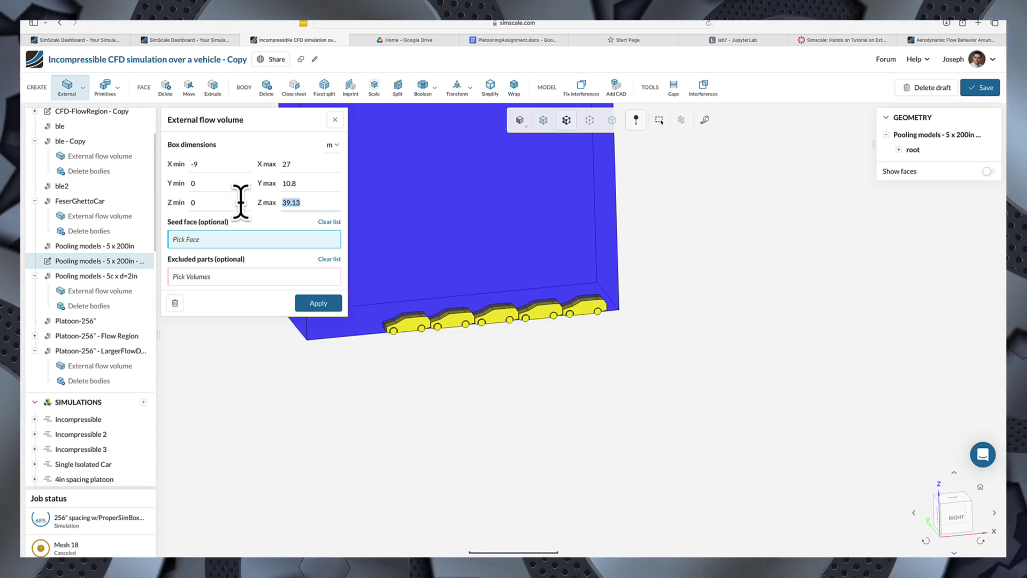
text(10)
- Orbit the view to check the resized flow box around the row of cars
drag(370, 404, 578, 399)
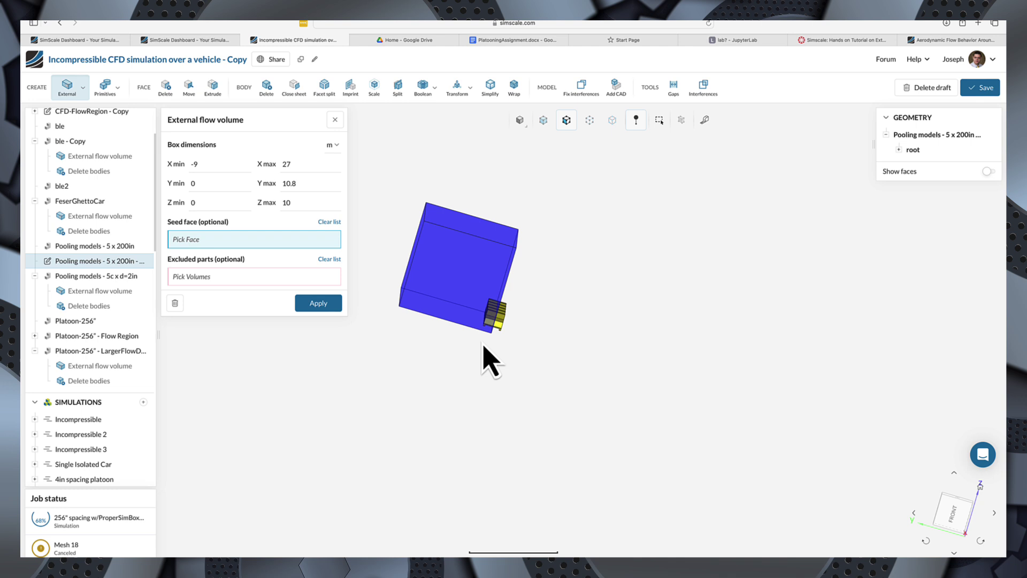
scroll(511, 358, up, 5)
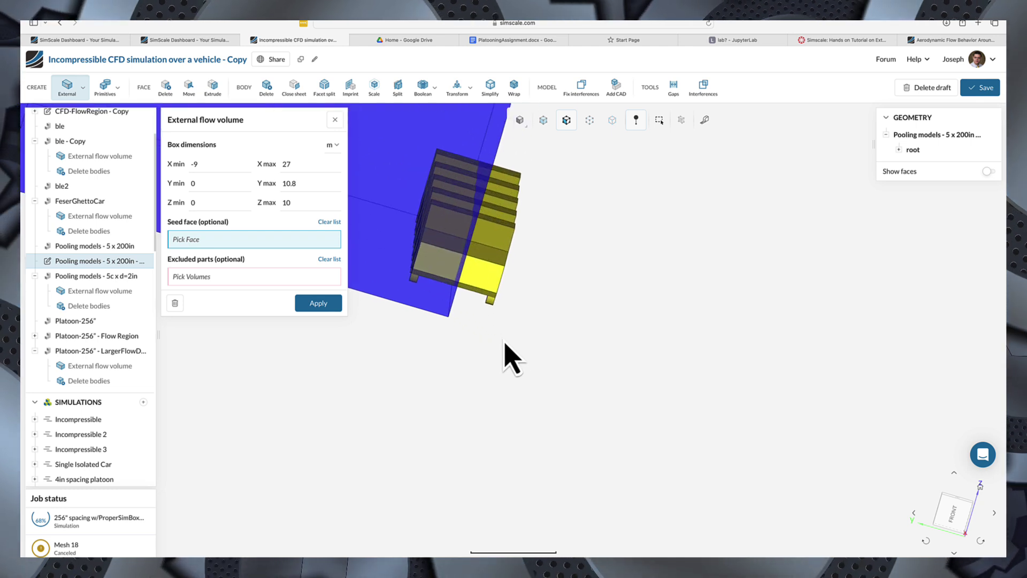
scroll(511, 358, down, 5)
drag(505, 355, 347, 367)
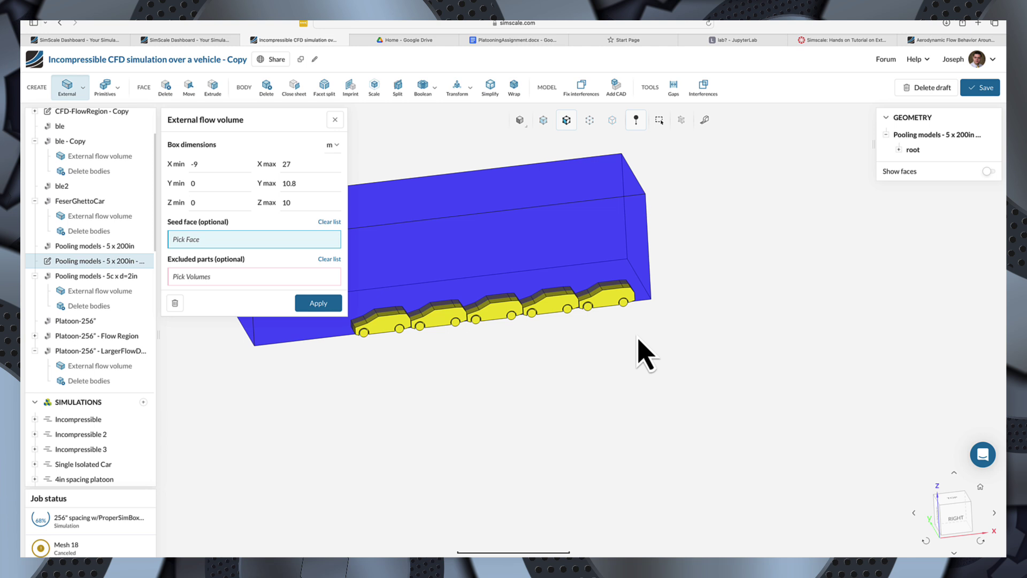
drag(646, 353, 587, 314)
scroll(599, 321, up, 3)
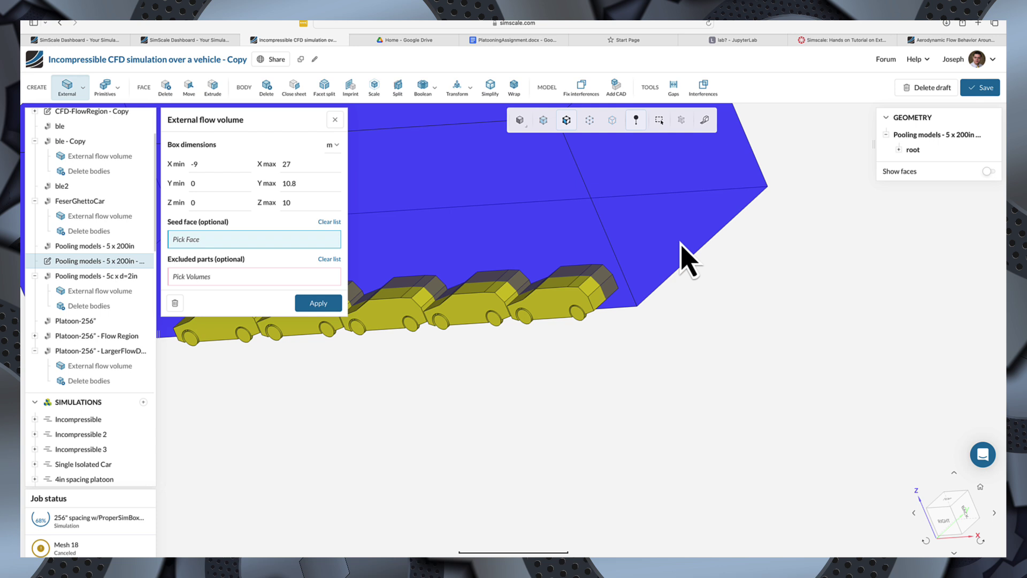
- Measure the lead car's front face and the far car's end face of the platoon
click(705, 120)
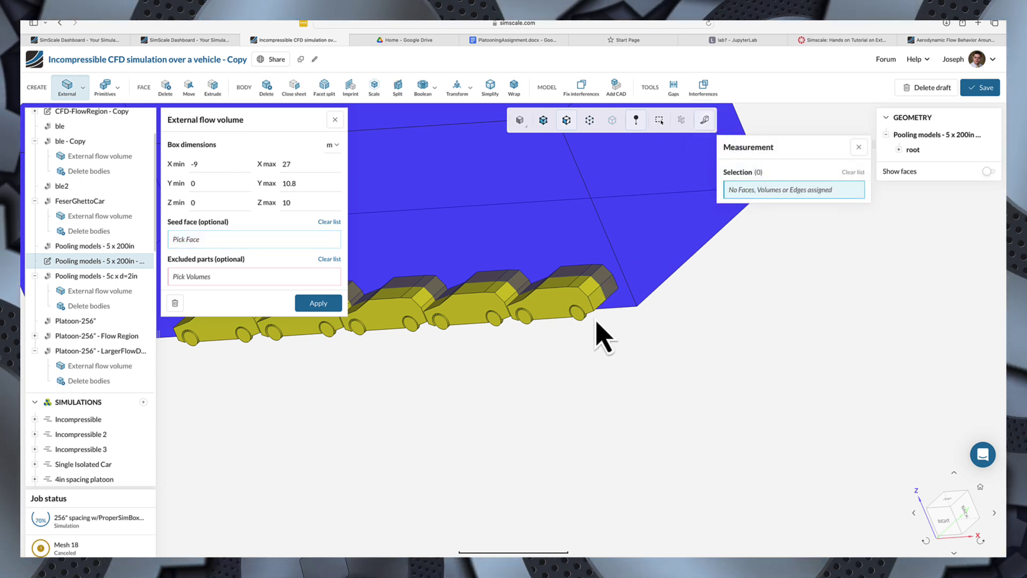
click(598, 296)
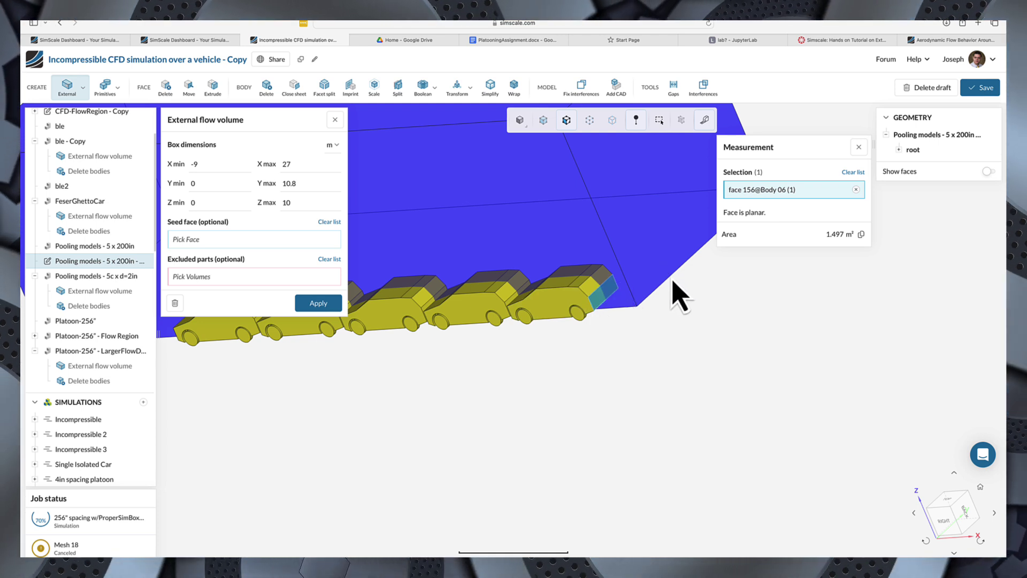
scroll(679, 297, down, 5)
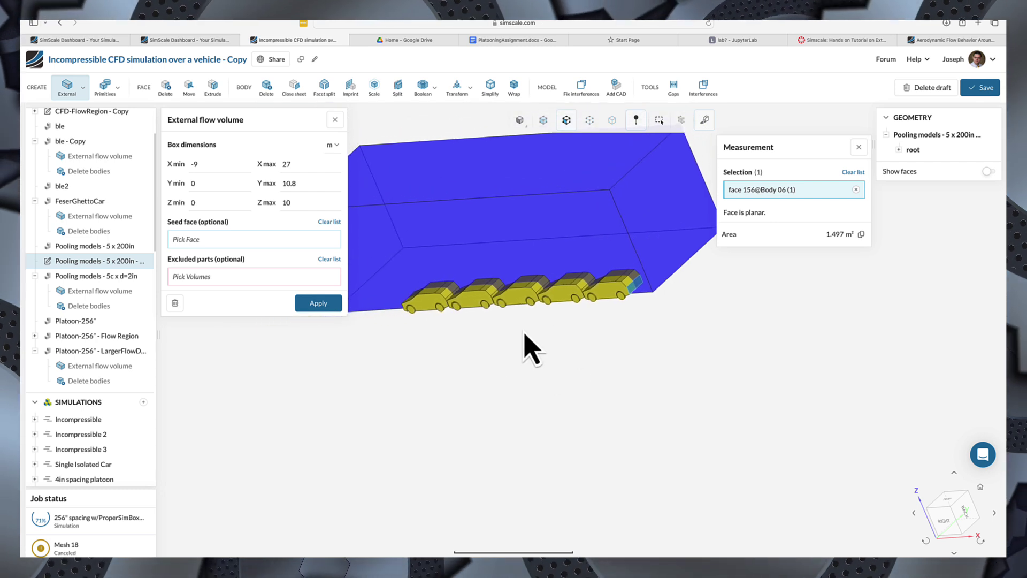
drag(484, 360, 696, 330)
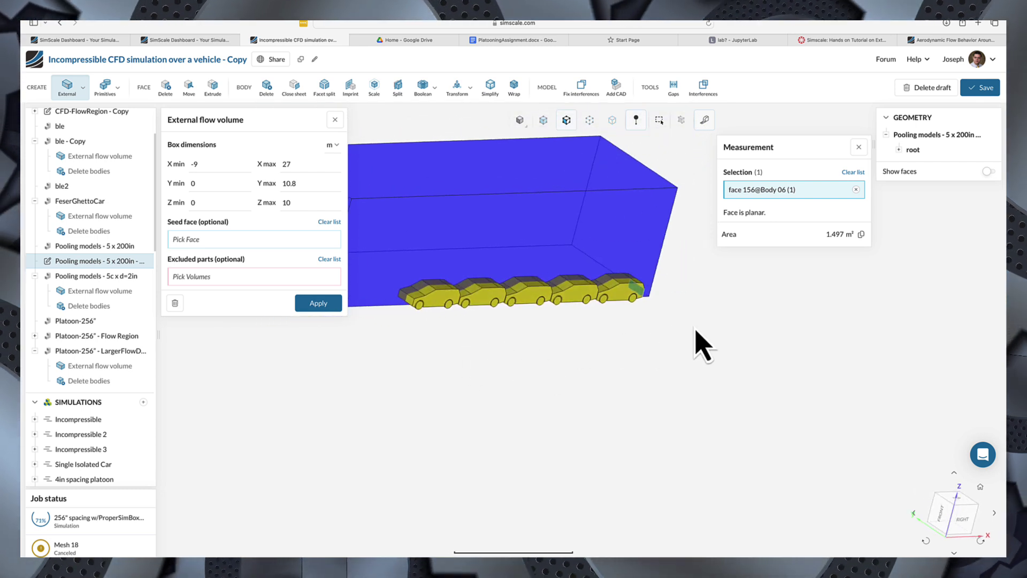
click(418, 300)
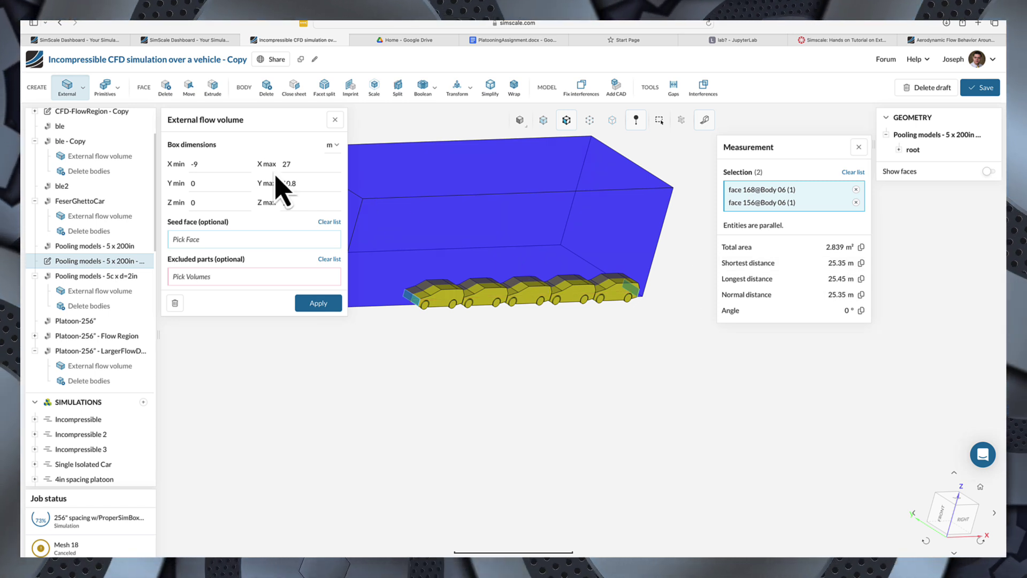
- Change the flow box X max from 27 to 52 and close the measurement results
double_click(293, 164)
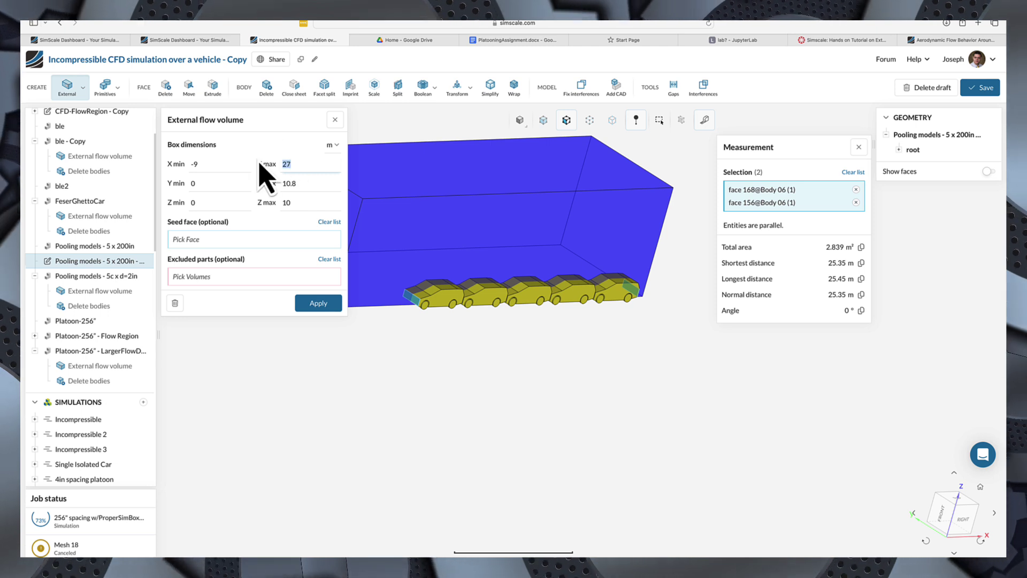
text(52)
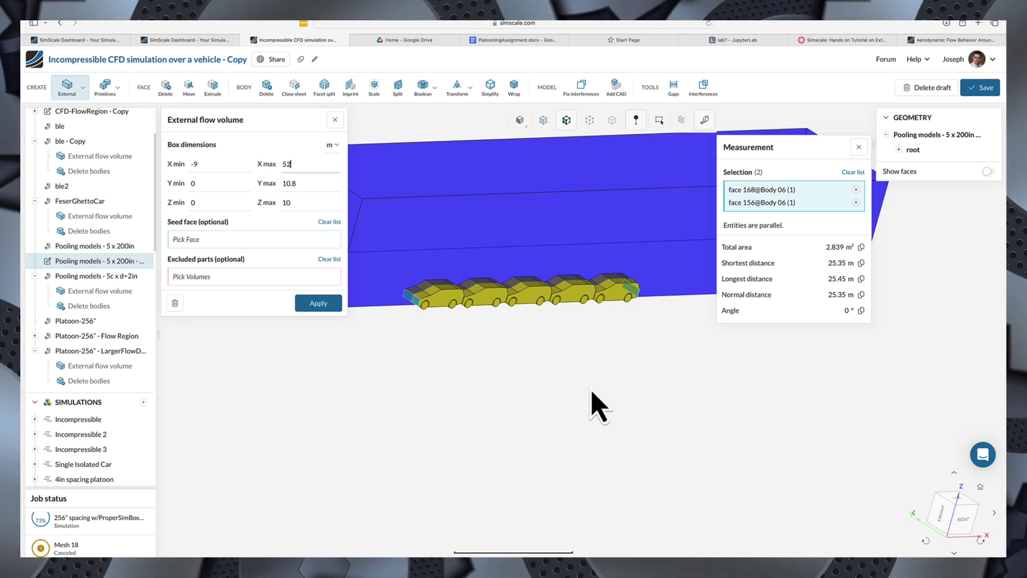
click(859, 147)
scroll(633, 384, down, 3)
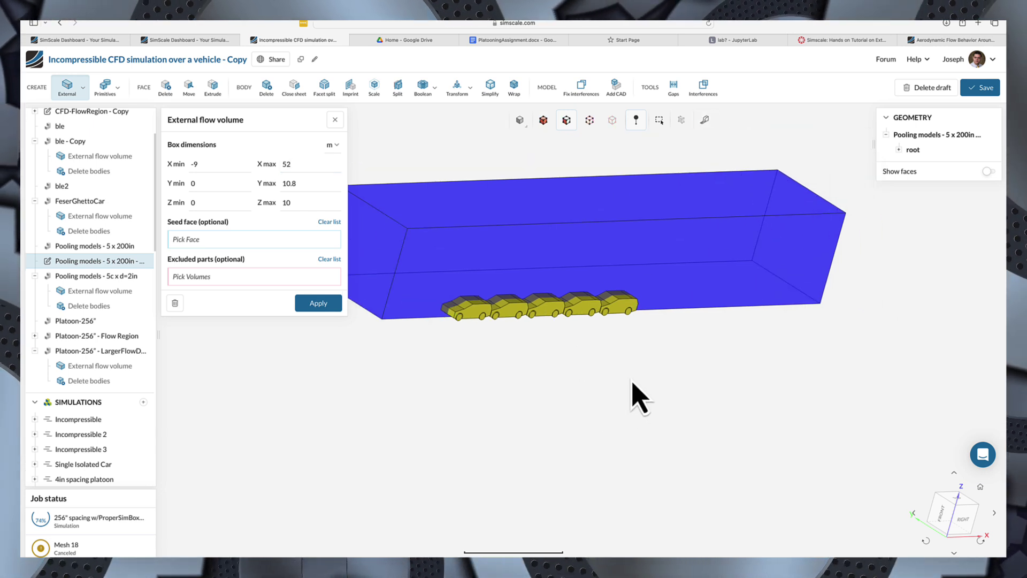
- Create the flow region, delete the five car bodies, and show the flow region again
drag(633, 383, 602, 398)
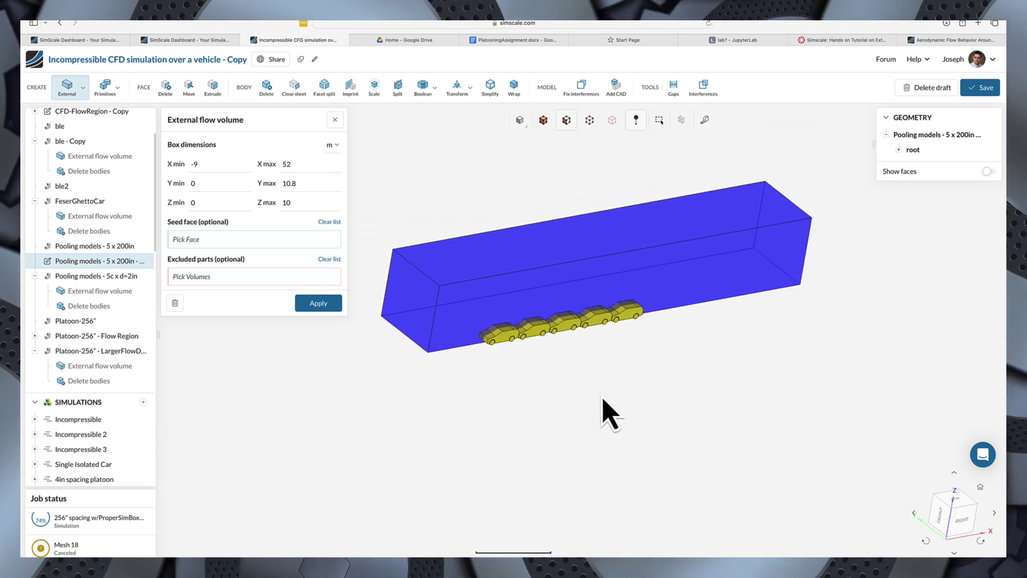
click(312, 309)
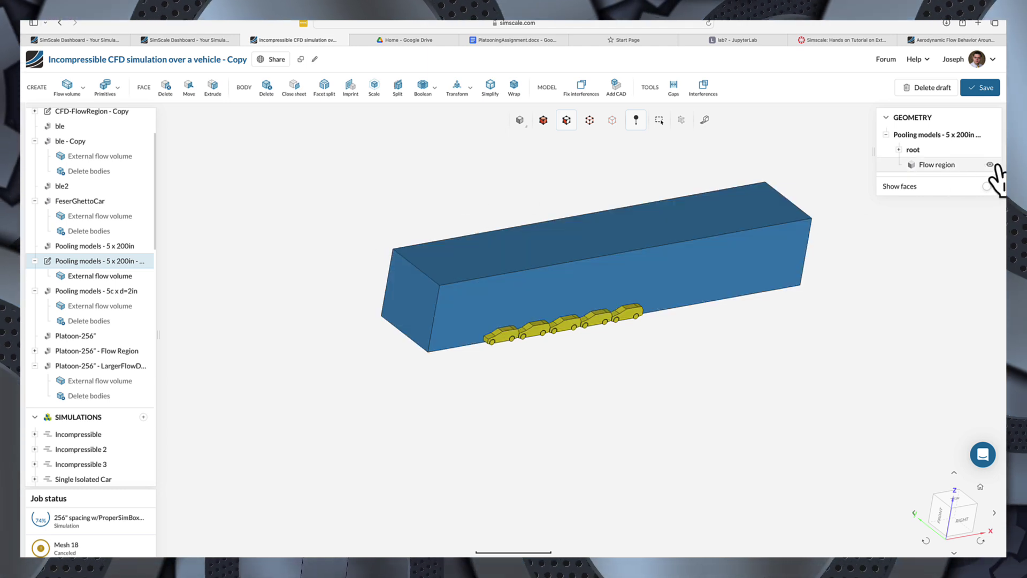
click(990, 165)
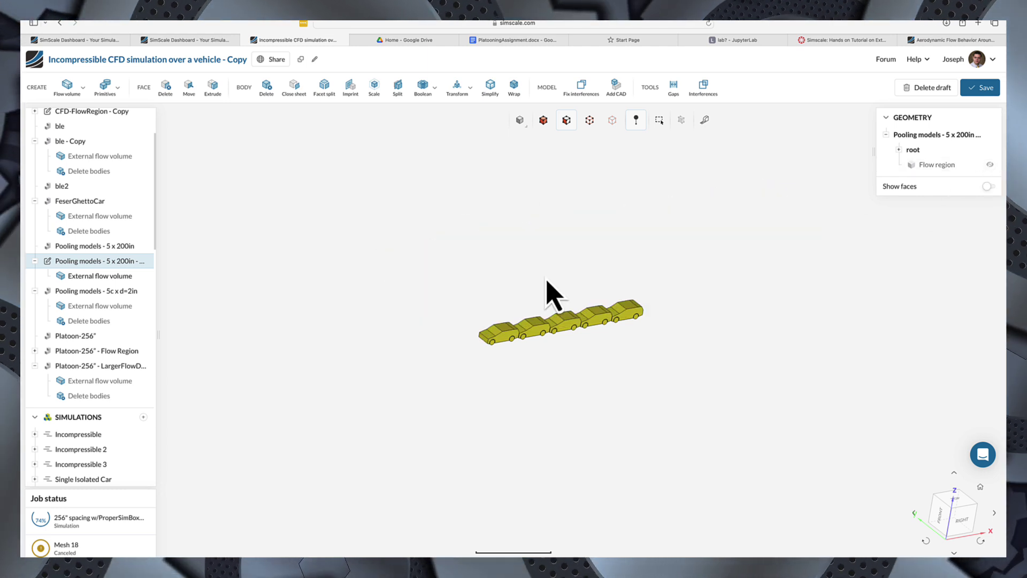
click(660, 120)
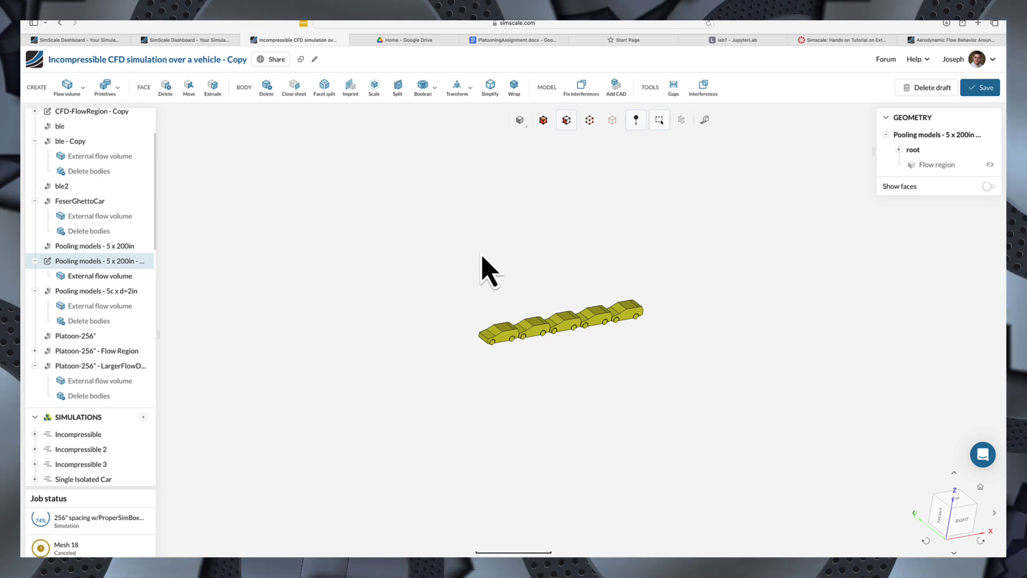
drag(429, 249, 725, 378)
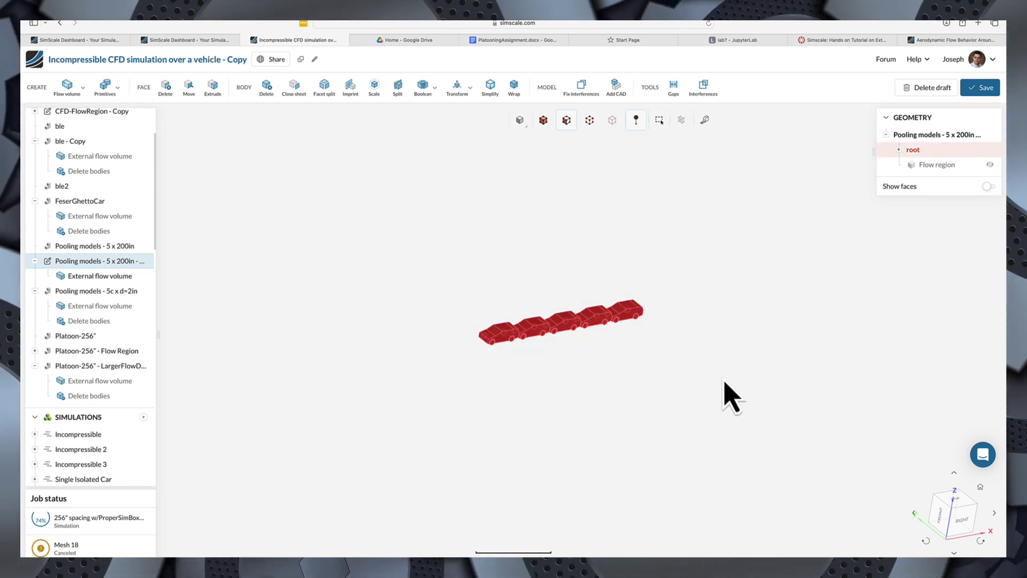
click(266, 87)
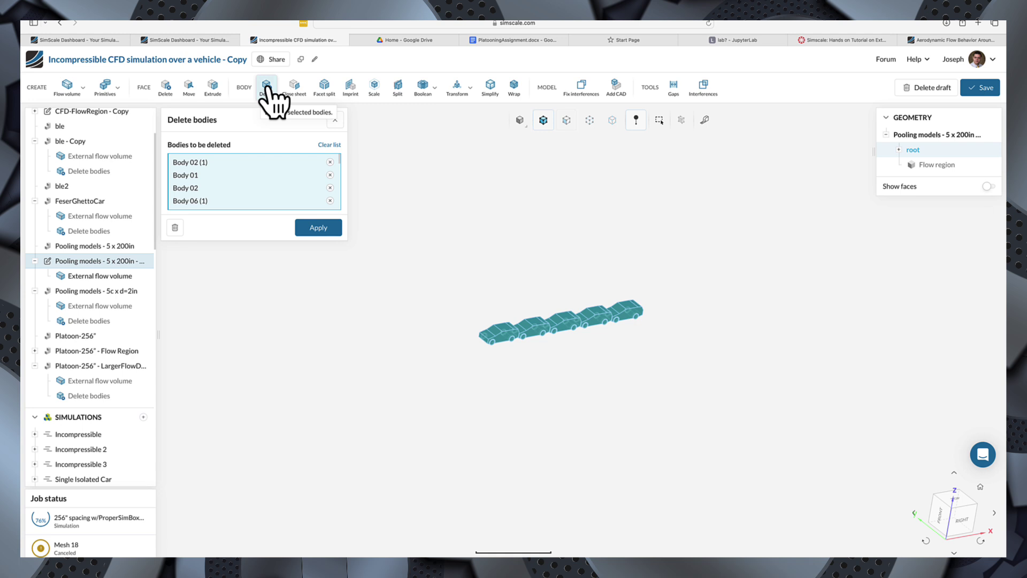
click(320, 232)
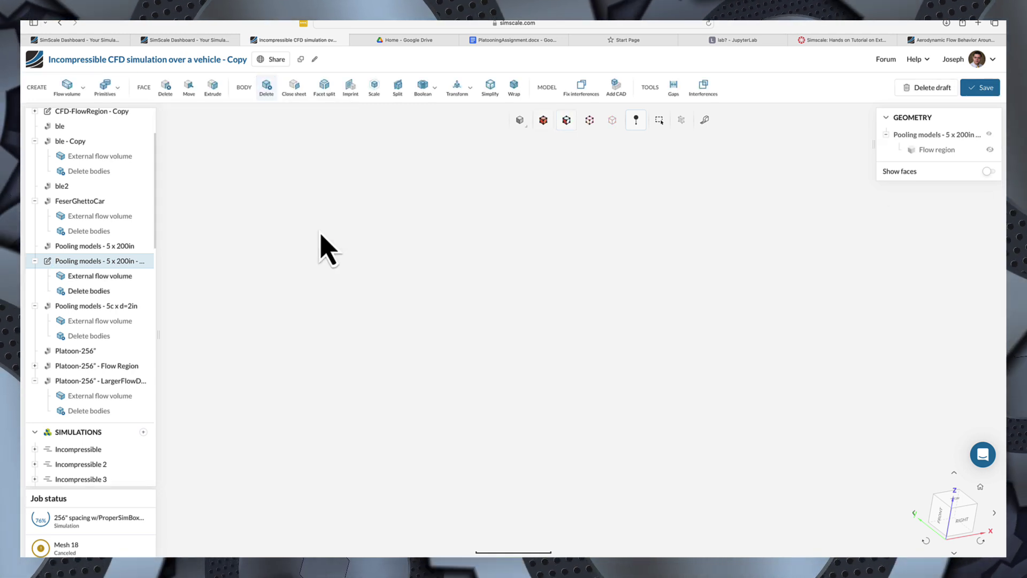
click(989, 149)
scroll(568, 337, up, 10)
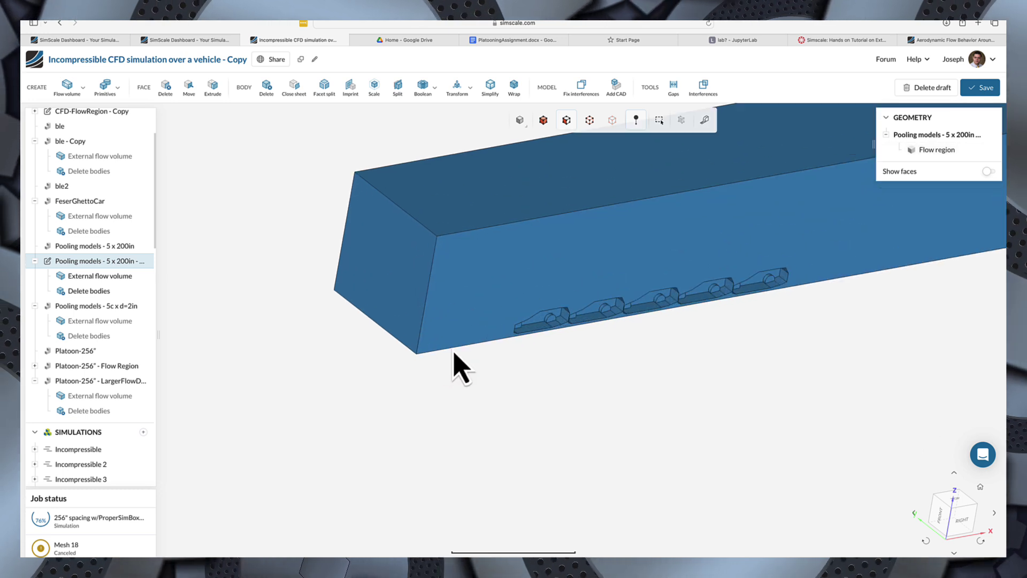
drag(720, 294, 634, 274)
scroll(636, 313, down, 5)
click(621, 291)
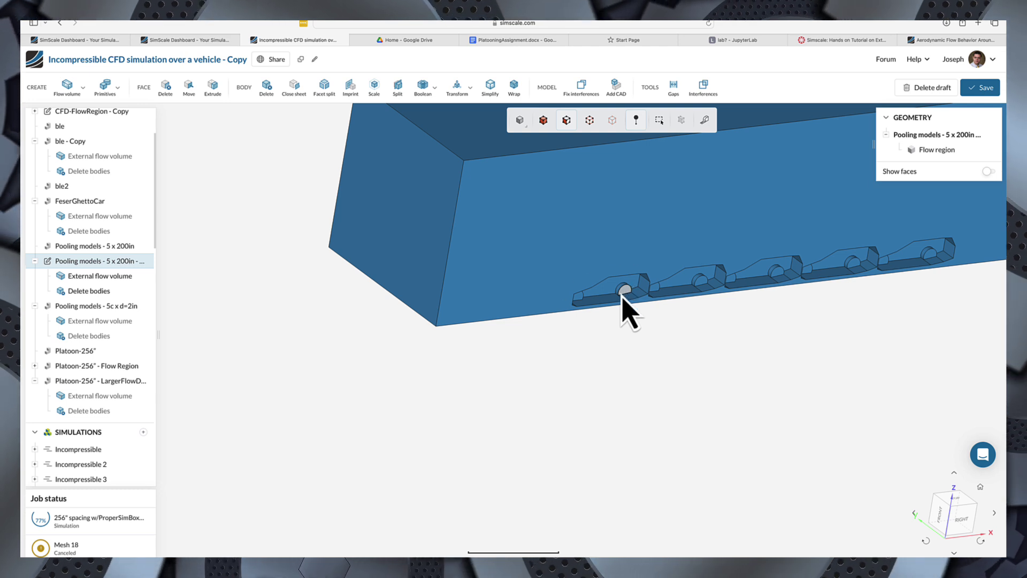
drag(653, 356, 743, 165)
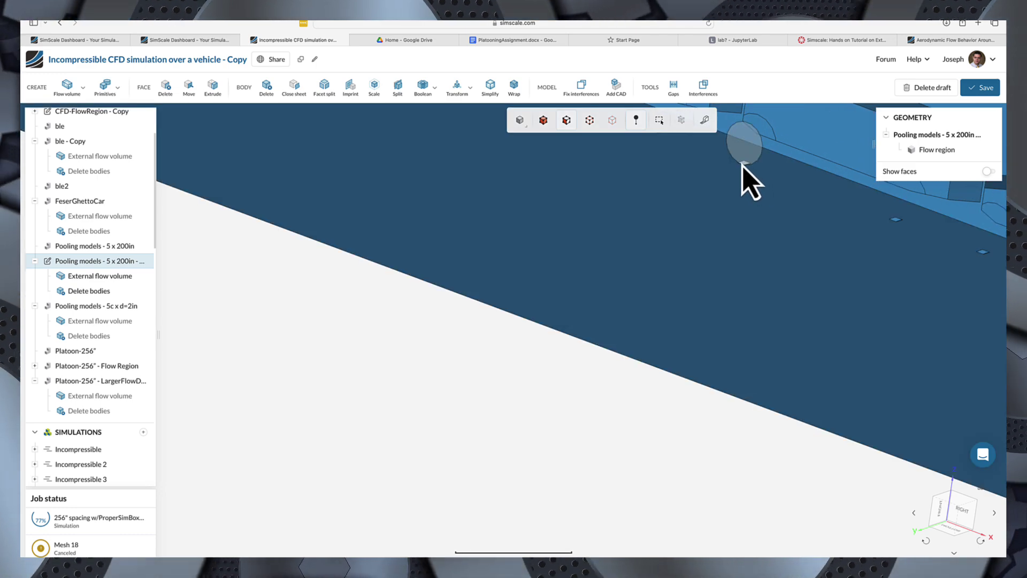
click(714, 283)
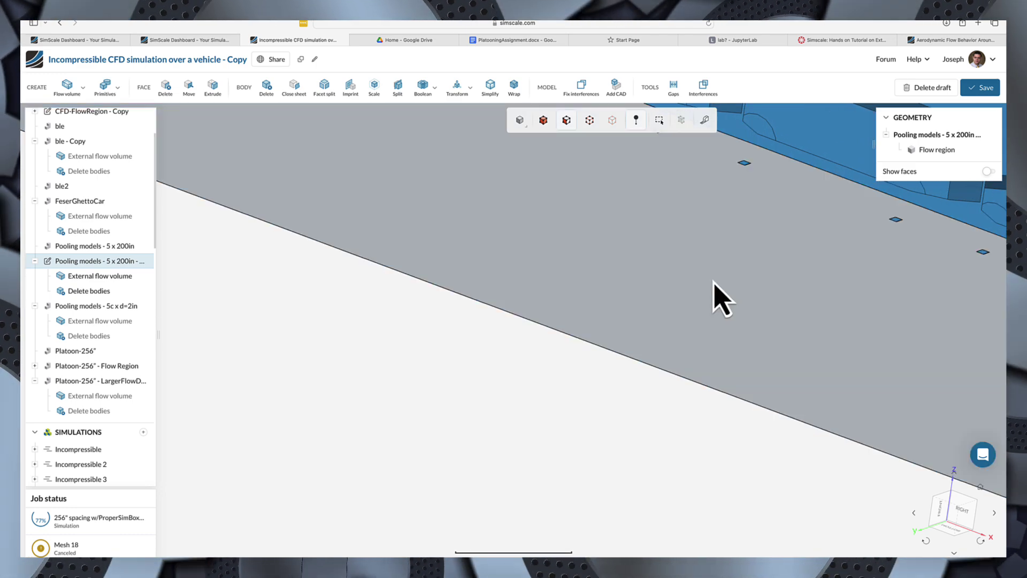
scroll(716, 298, down, 10)
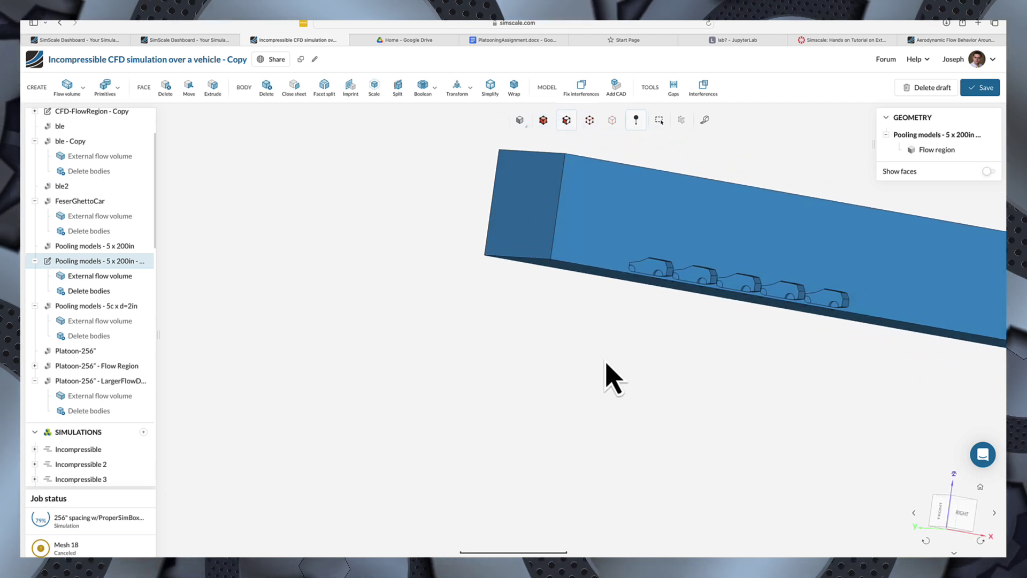
drag(606, 363, 783, 220)
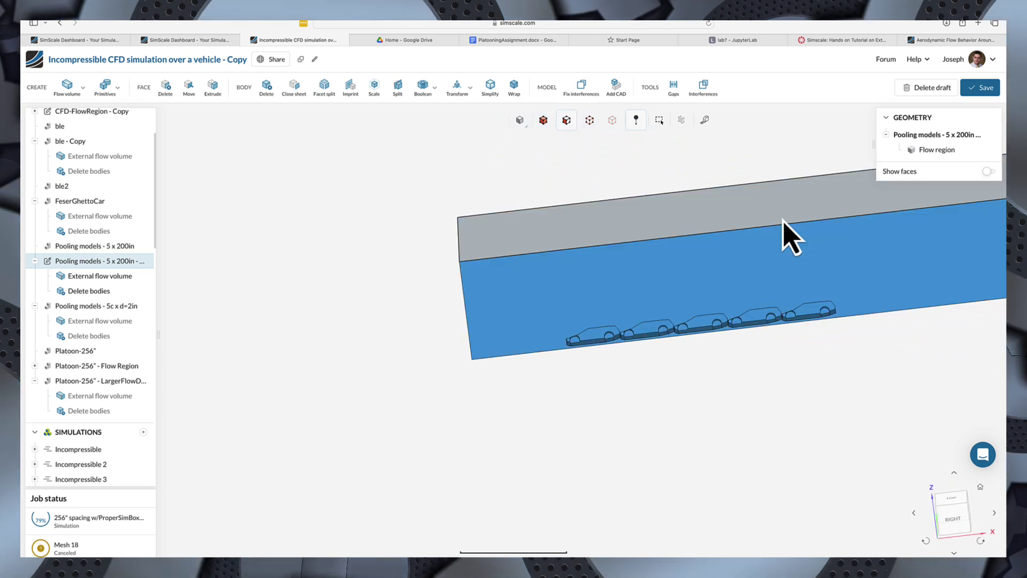
- Save the flow-region geometry and retype its name, currently reading '2" Platooning D'
click(783, 220)
click(979, 89)
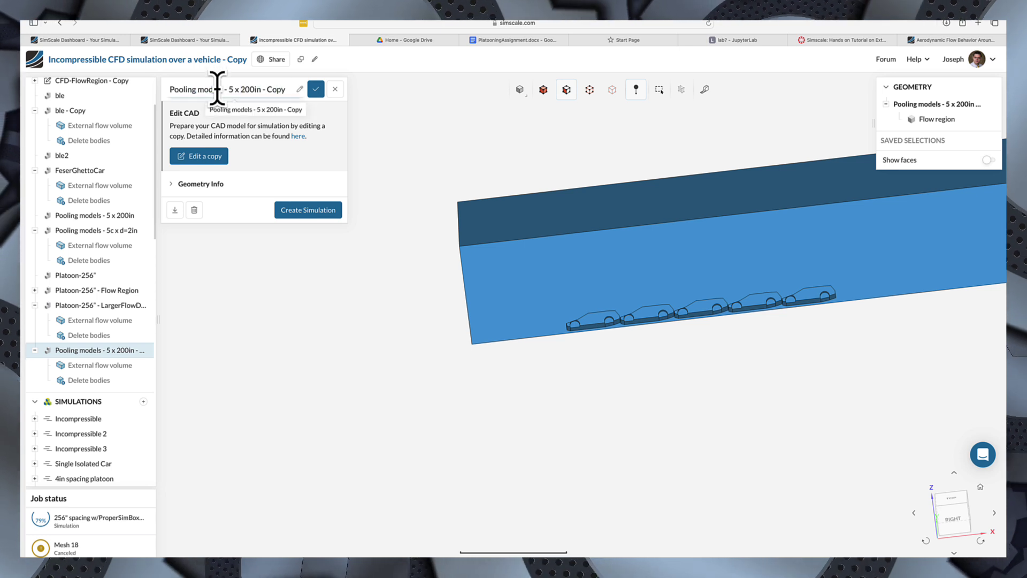
click(216, 89)
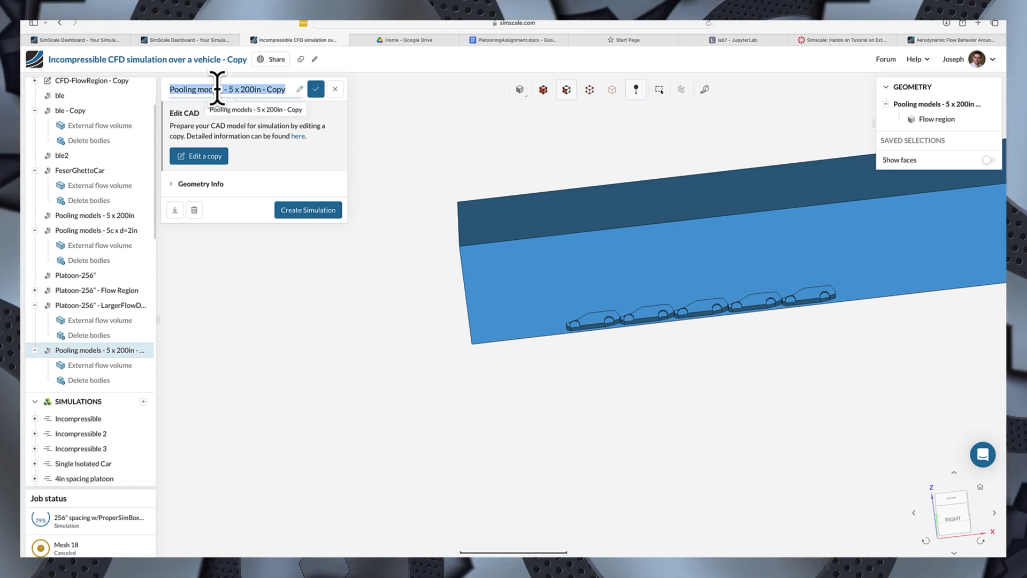
text(2" Pl)
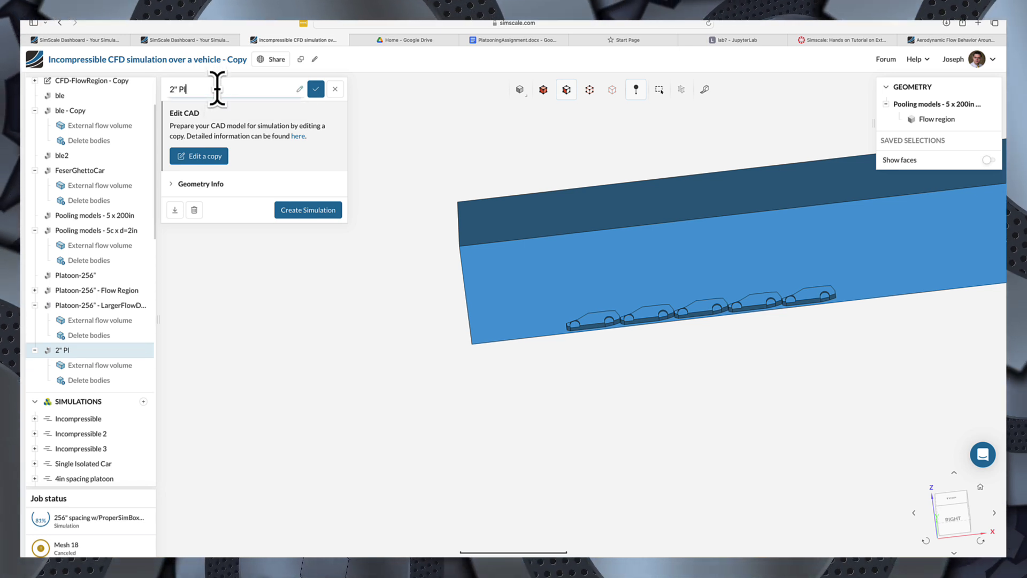
text(atoonin)
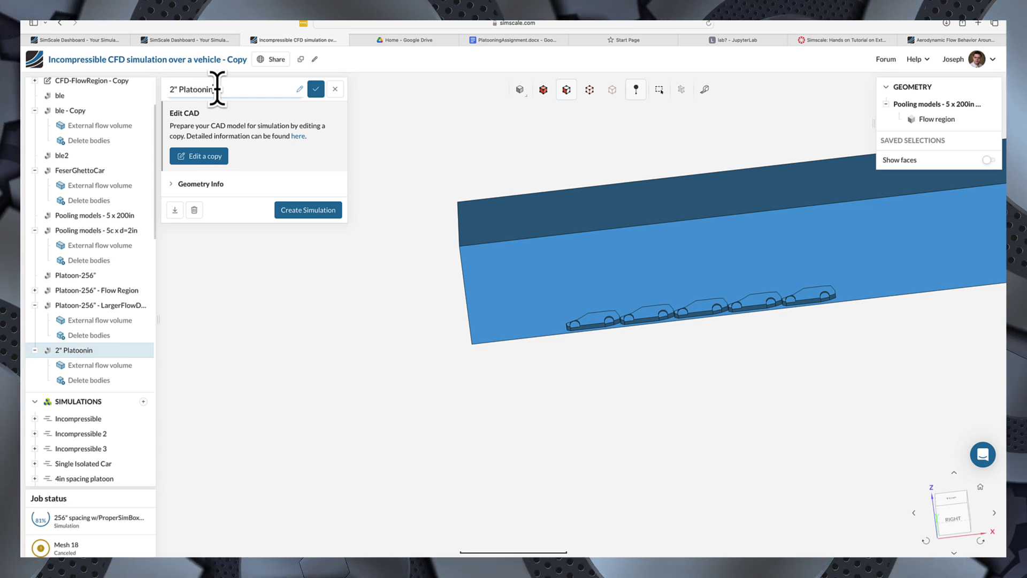
text(g Desi)
key(BackSpace)
key(BackSpace)
key(BackSpace)
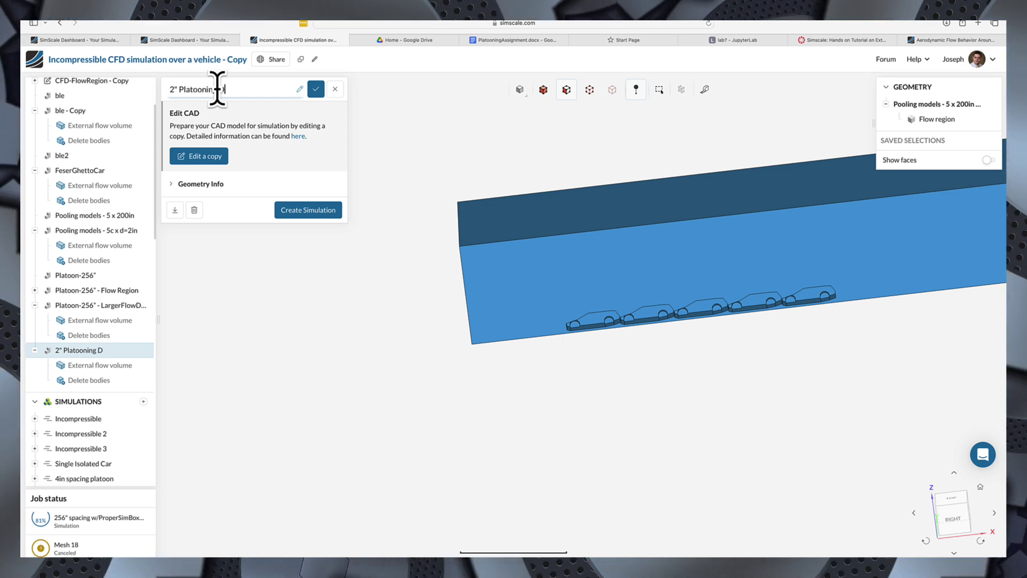